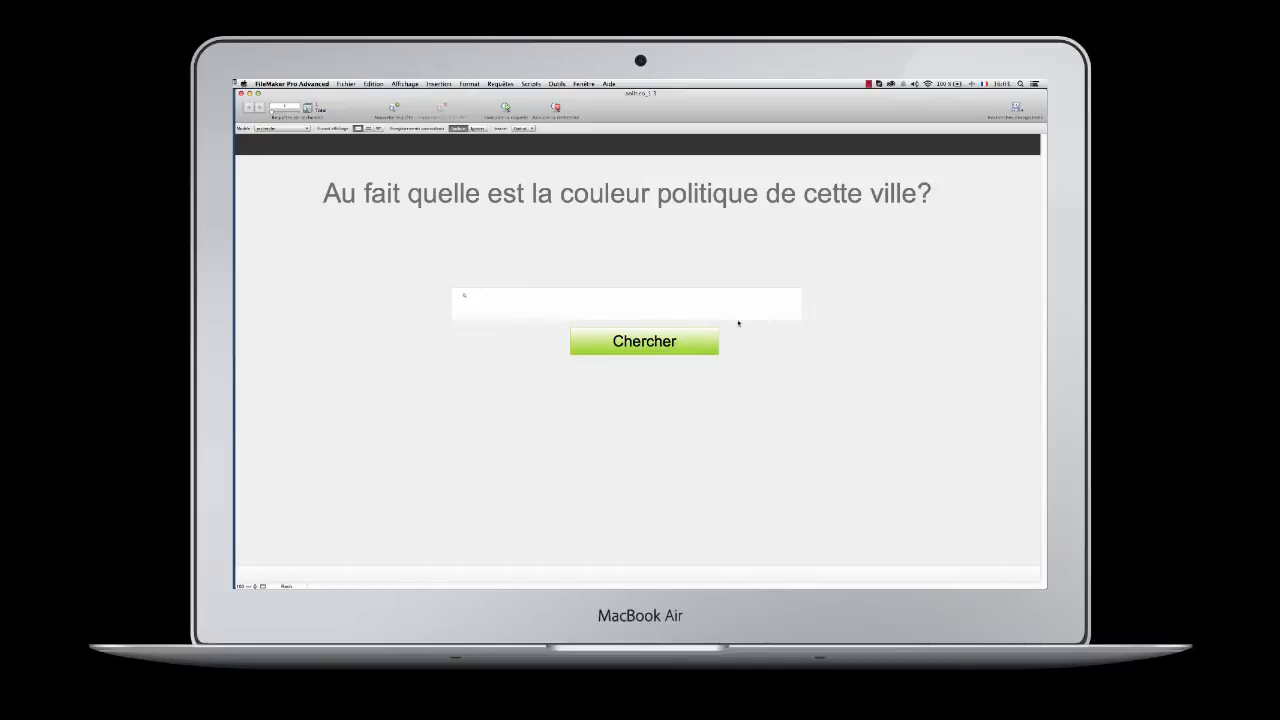
# Search for the town "evry" and browse through the found records up to the third one
pyautogui.click(611, 308)
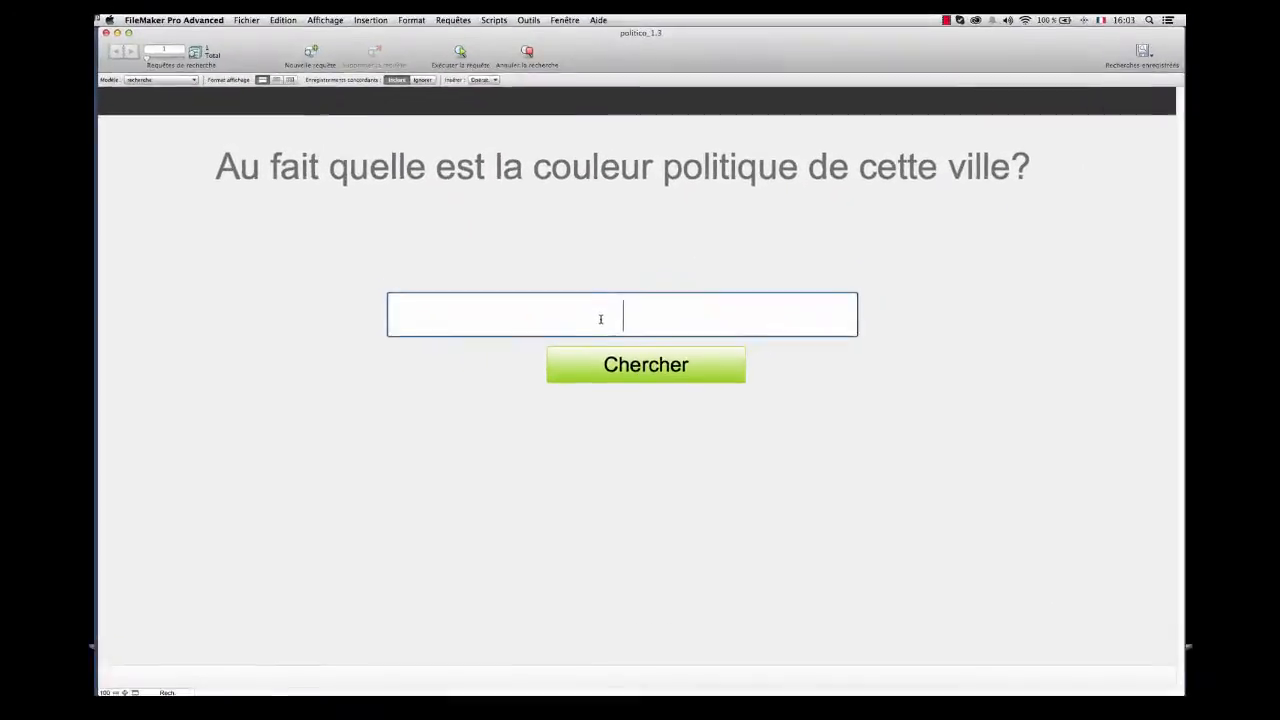
pyautogui.write('evry')
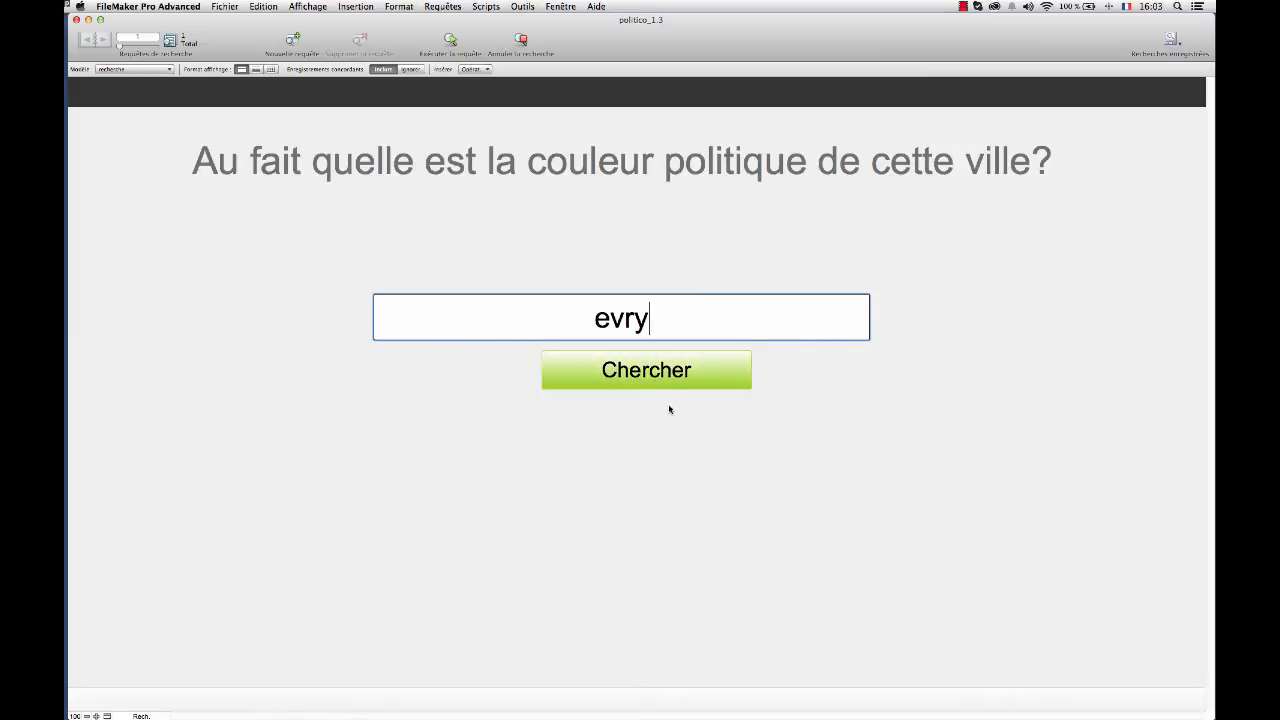
pyautogui.click(667, 375)
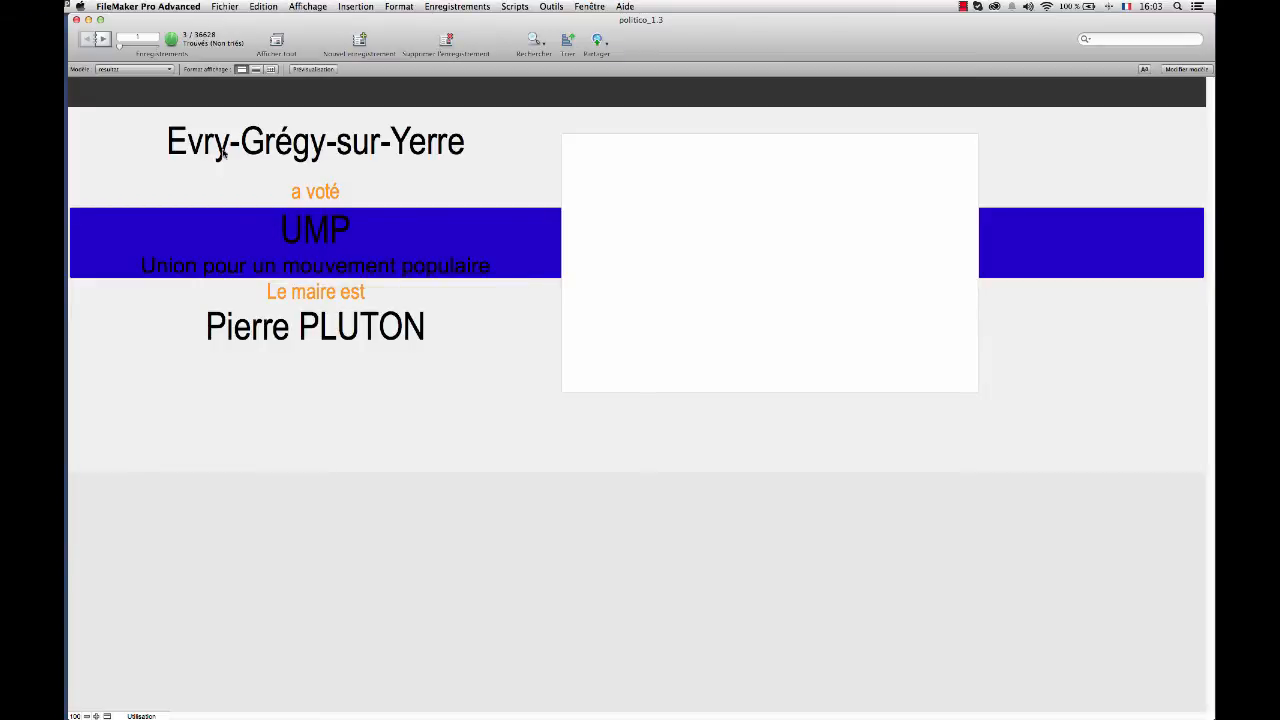
pyautogui.click(103, 38)
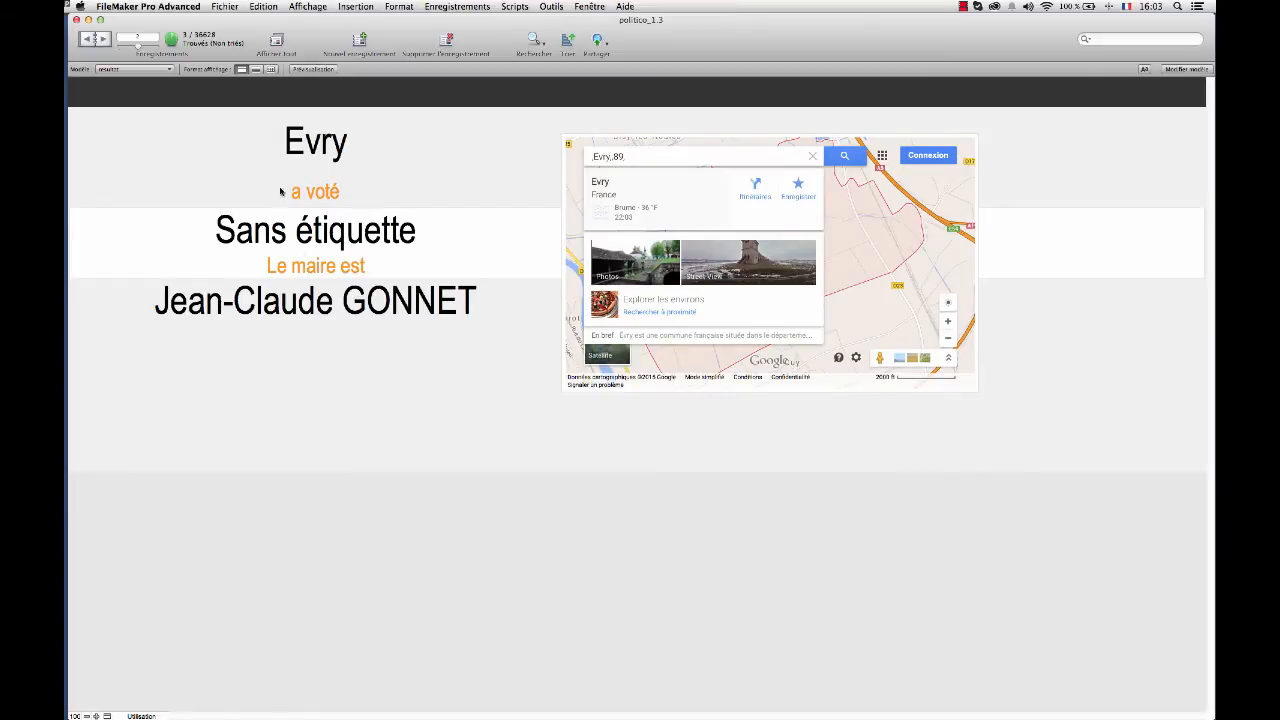
pyautogui.click(103, 39)
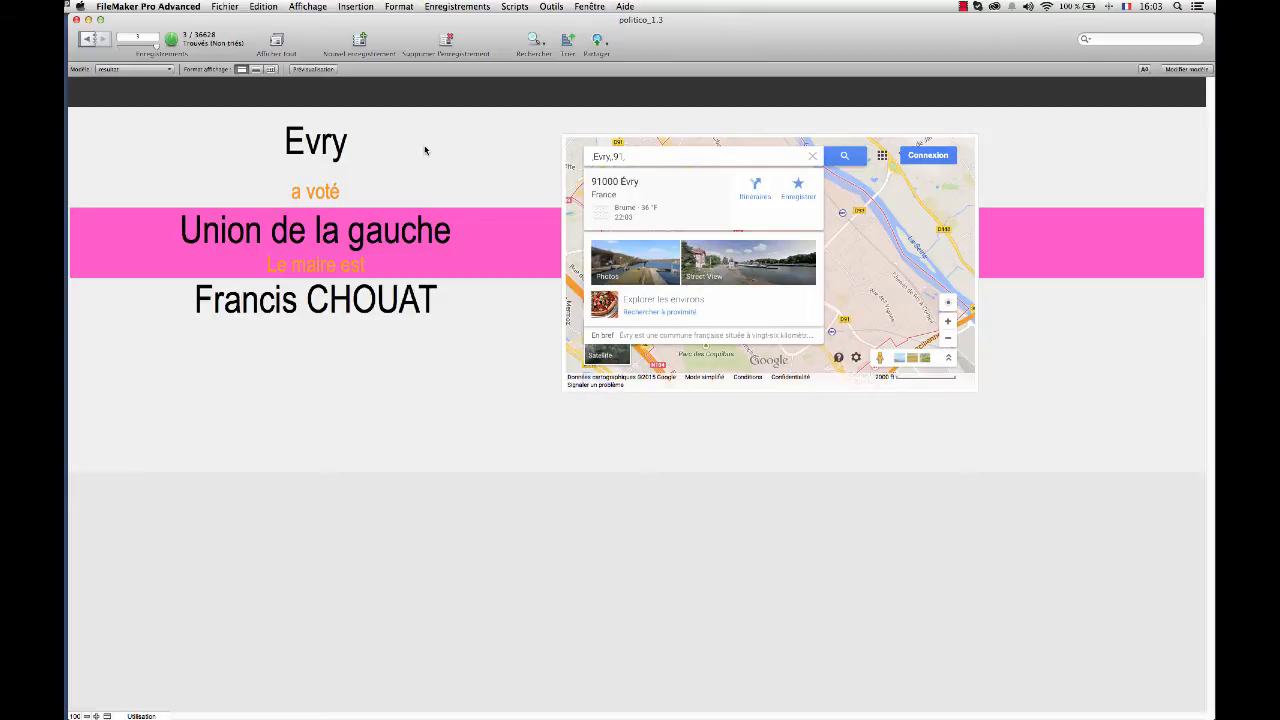
# Switch to Chrome, view the XLSX resource details of "Liste des maires au 17 juin 2014", and return to the municipal elections dataset page
pyautogui.press('super+Tab')
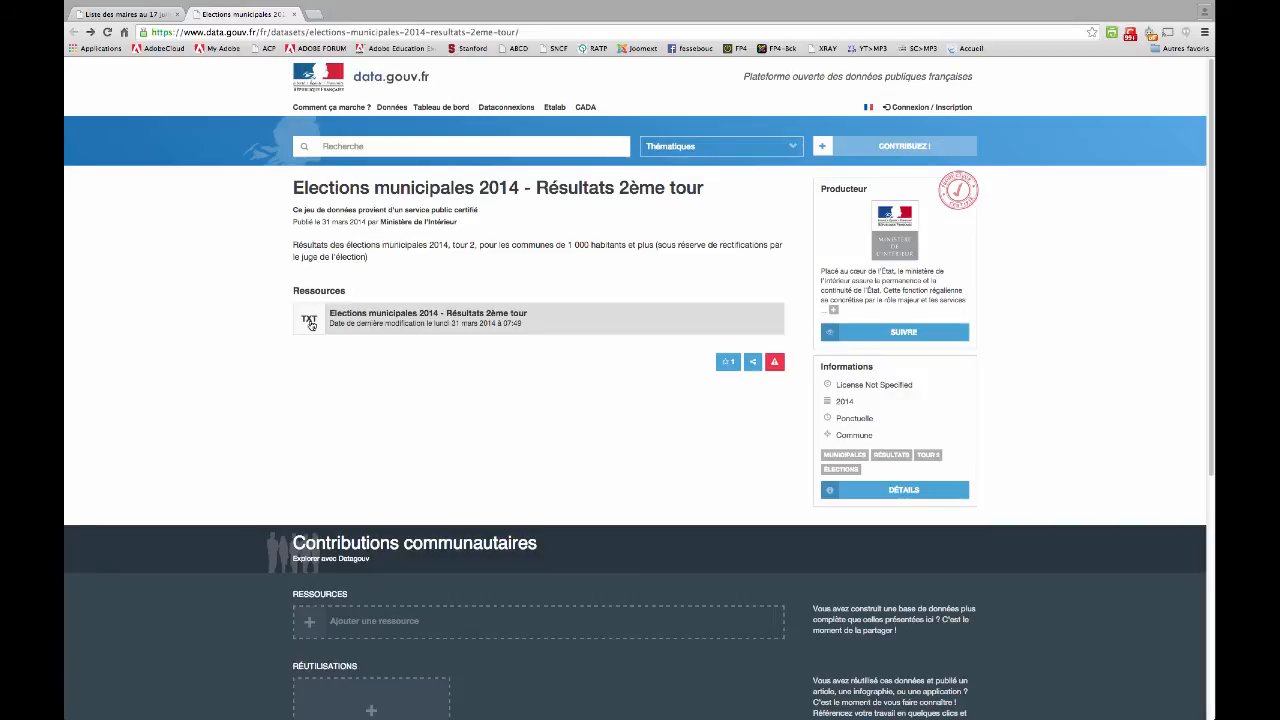
pyautogui.click(122, 14)
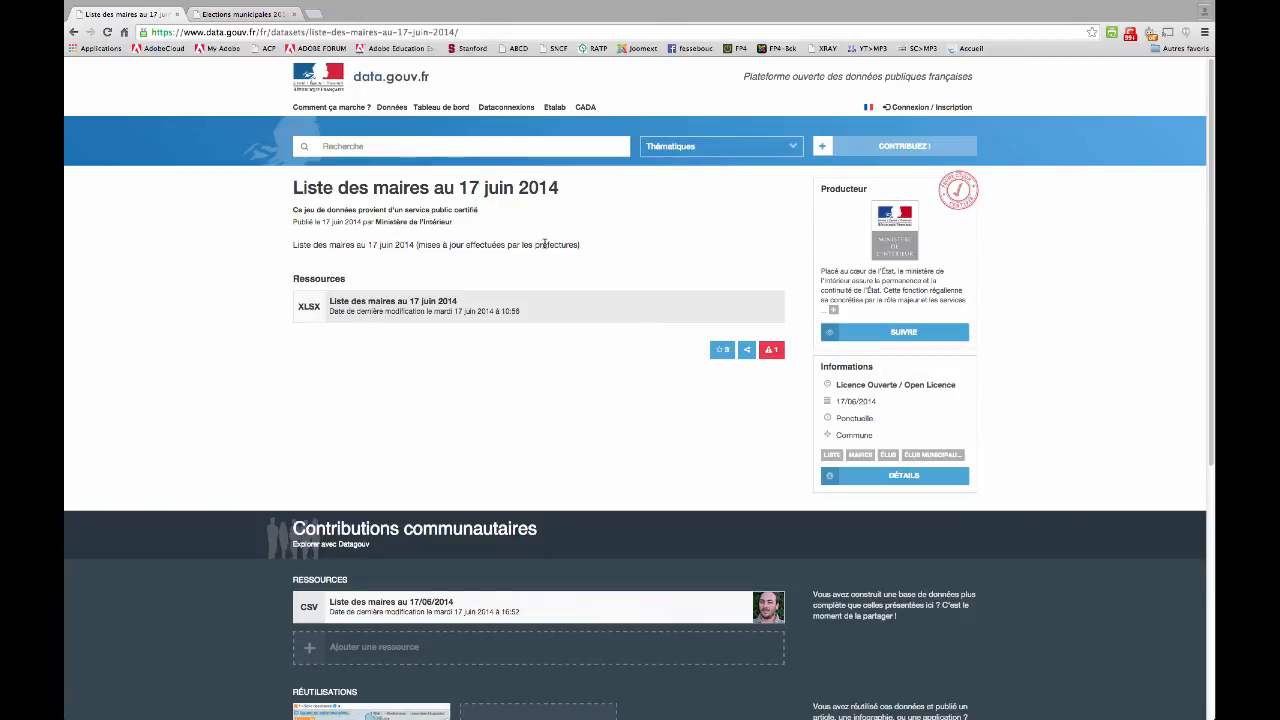
pyautogui.click(299, 320)
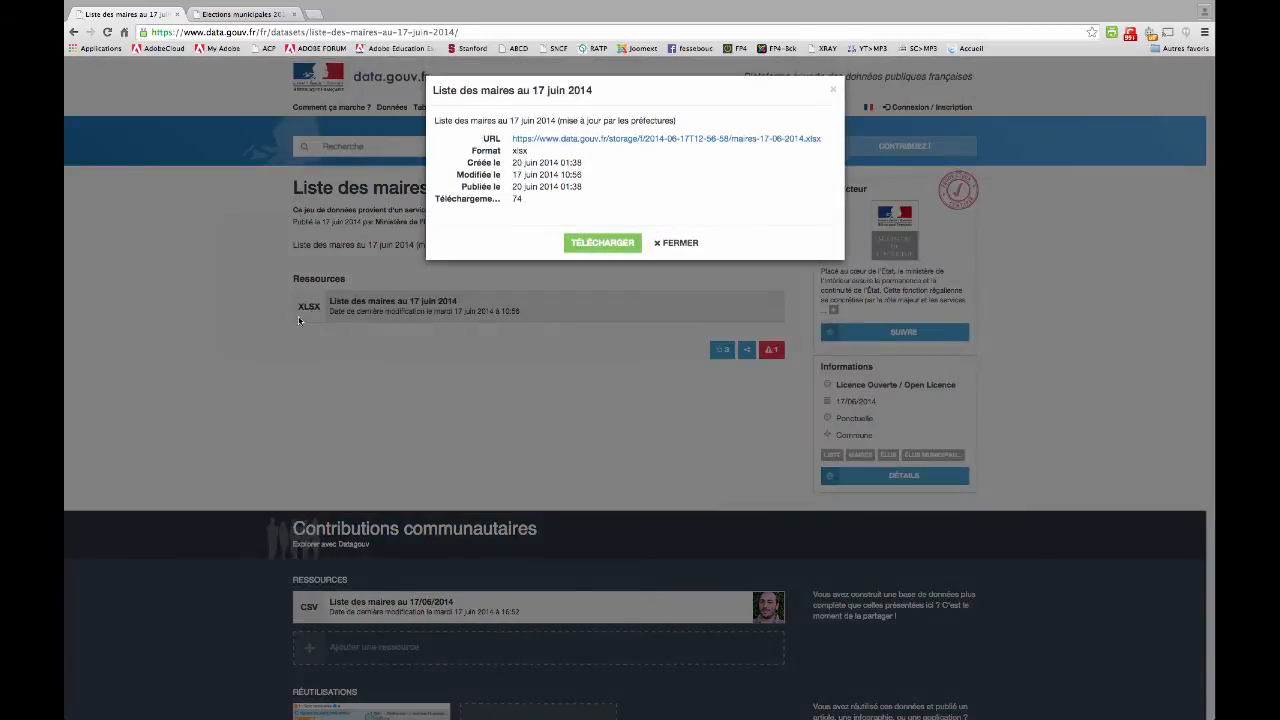
pyautogui.rightClick(614, 142)
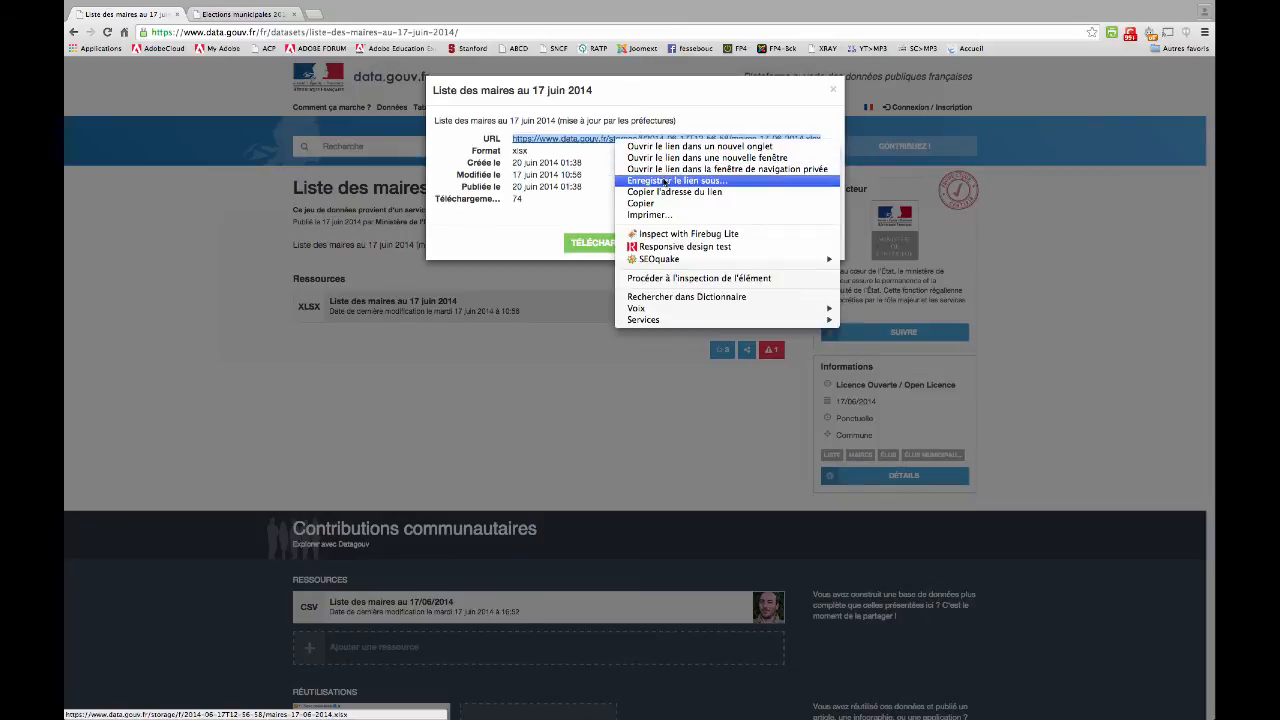
pyautogui.click(728, 93)
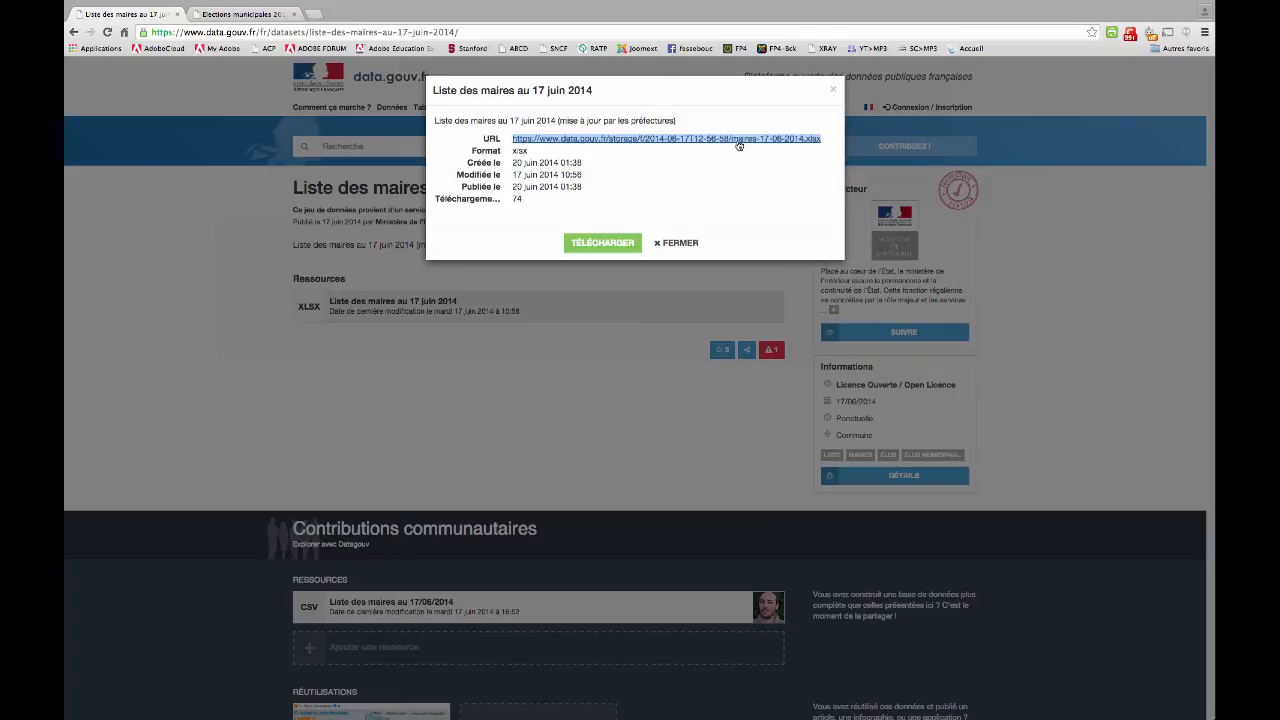
pyautogui.click(832, 89)
pyautogui.click(285, 15)
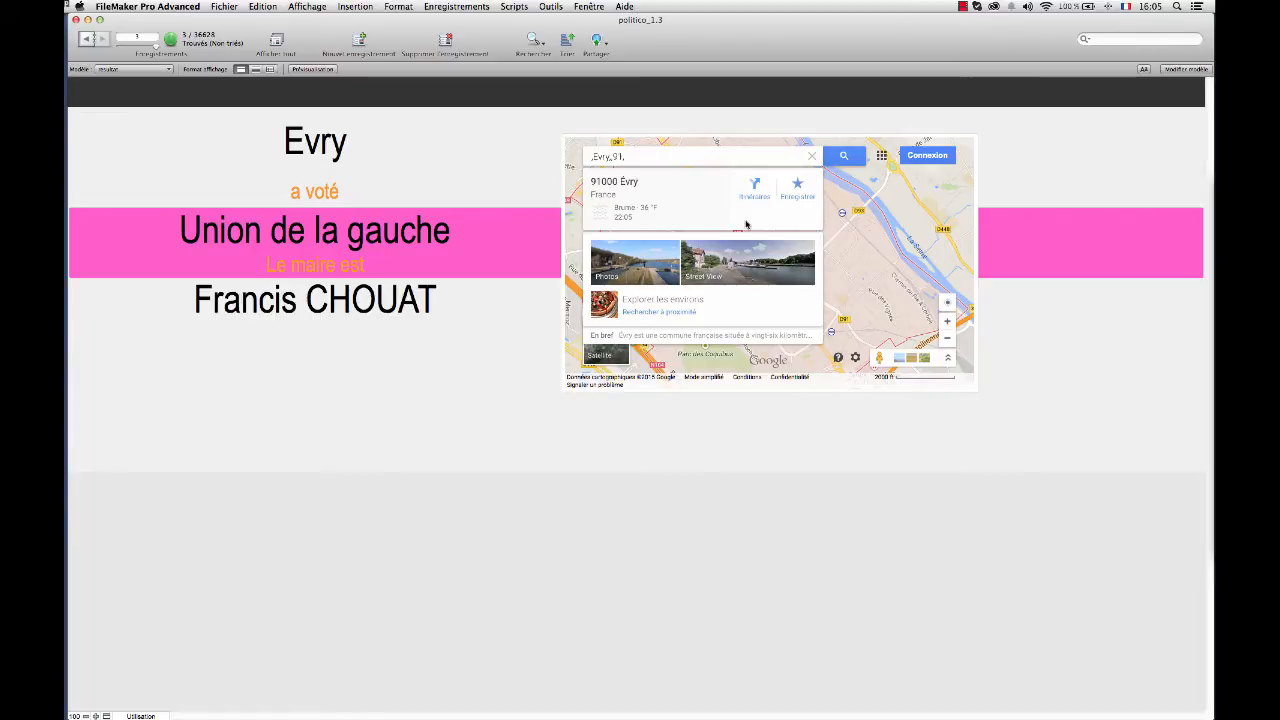
# Examine the politico_1.3 relationships graph, extending the maires table and shifting couleurs to reveal their links, and discard the changes
pyautogui.press('super+shift+d')
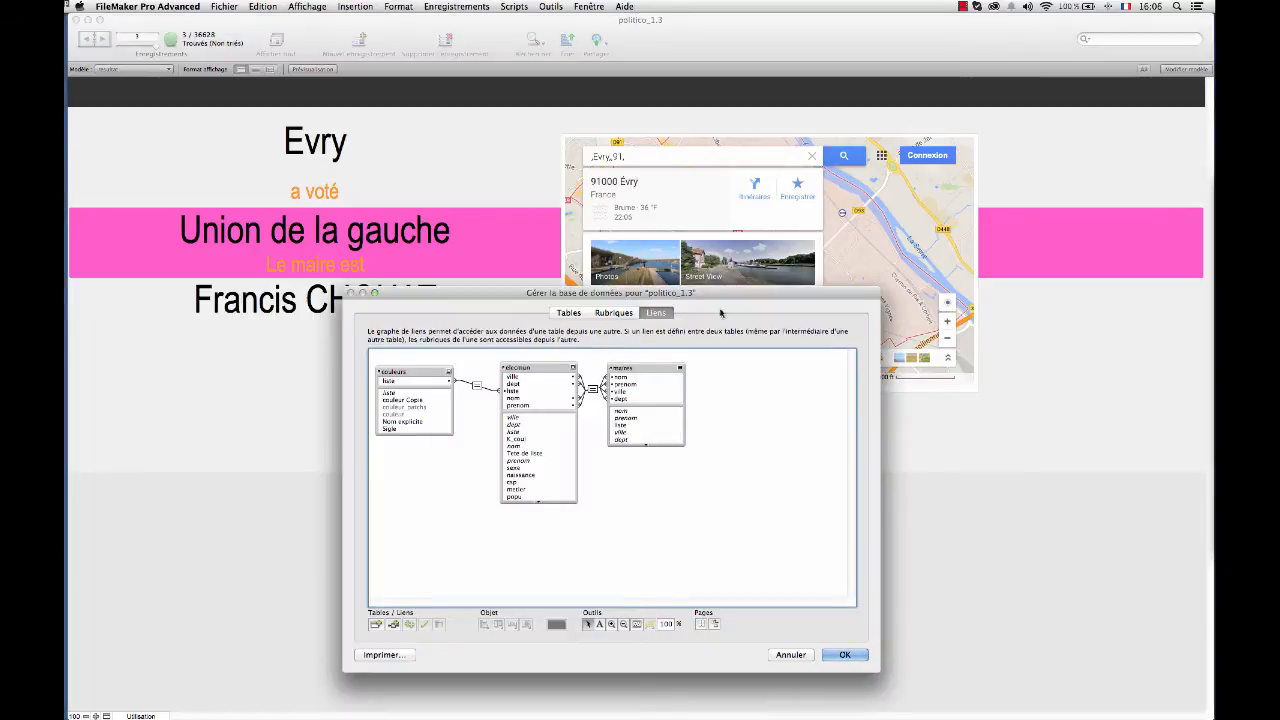
pyautogui.moveTo(698, 292); pyautogui.dragTo(732, 60)
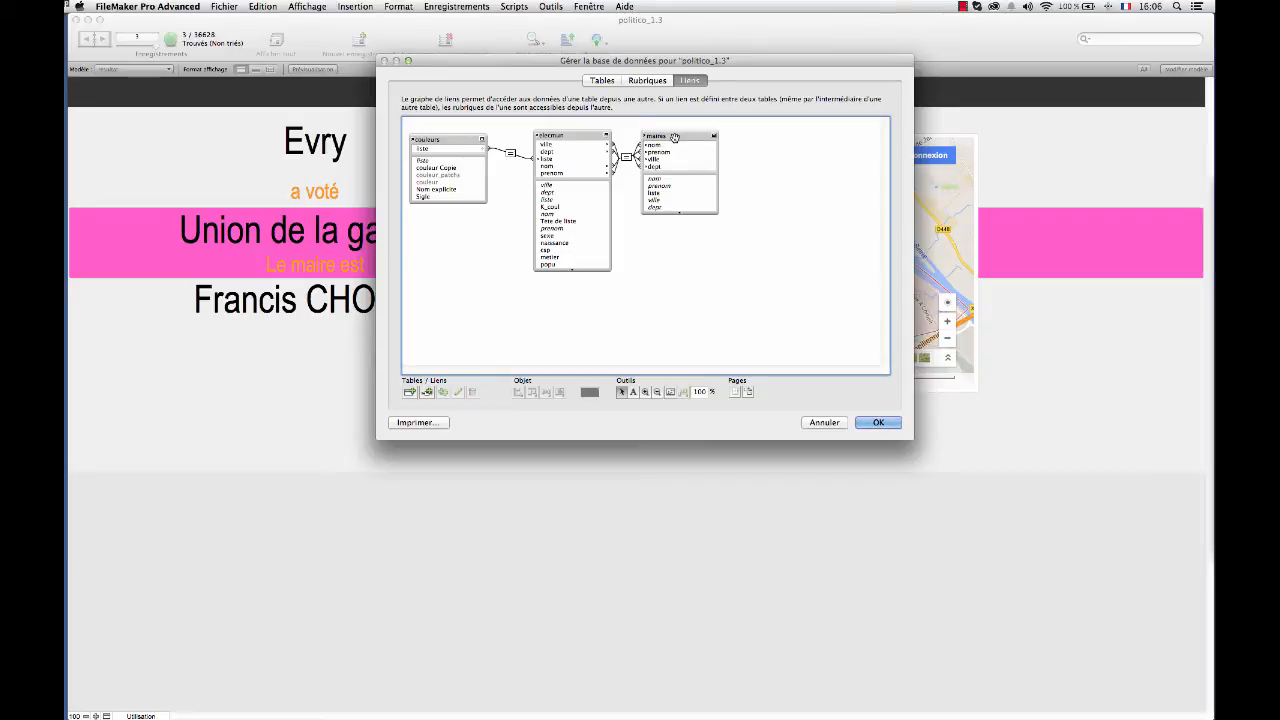
pyautogui.moveTo(674, 213); pyautogui.dragTo(672, 265)
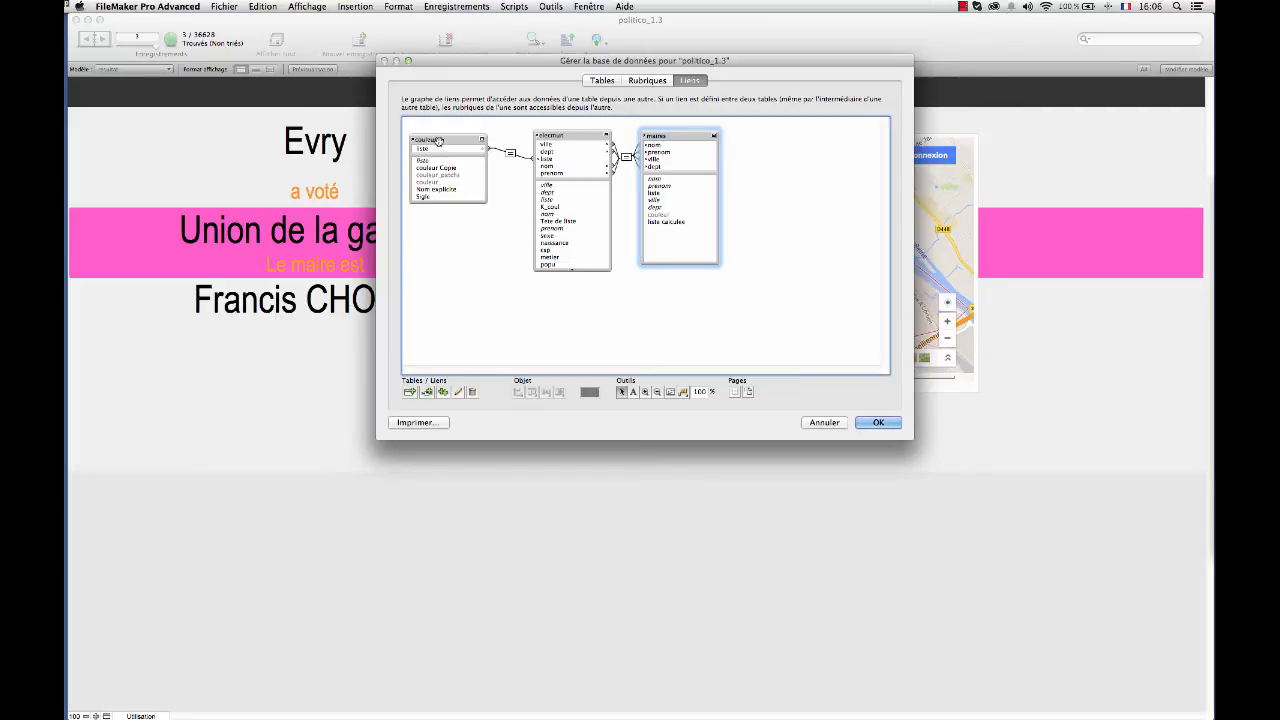
pyautogui.moveTo(440, 140); pyautogui.dragTo(442, 156)
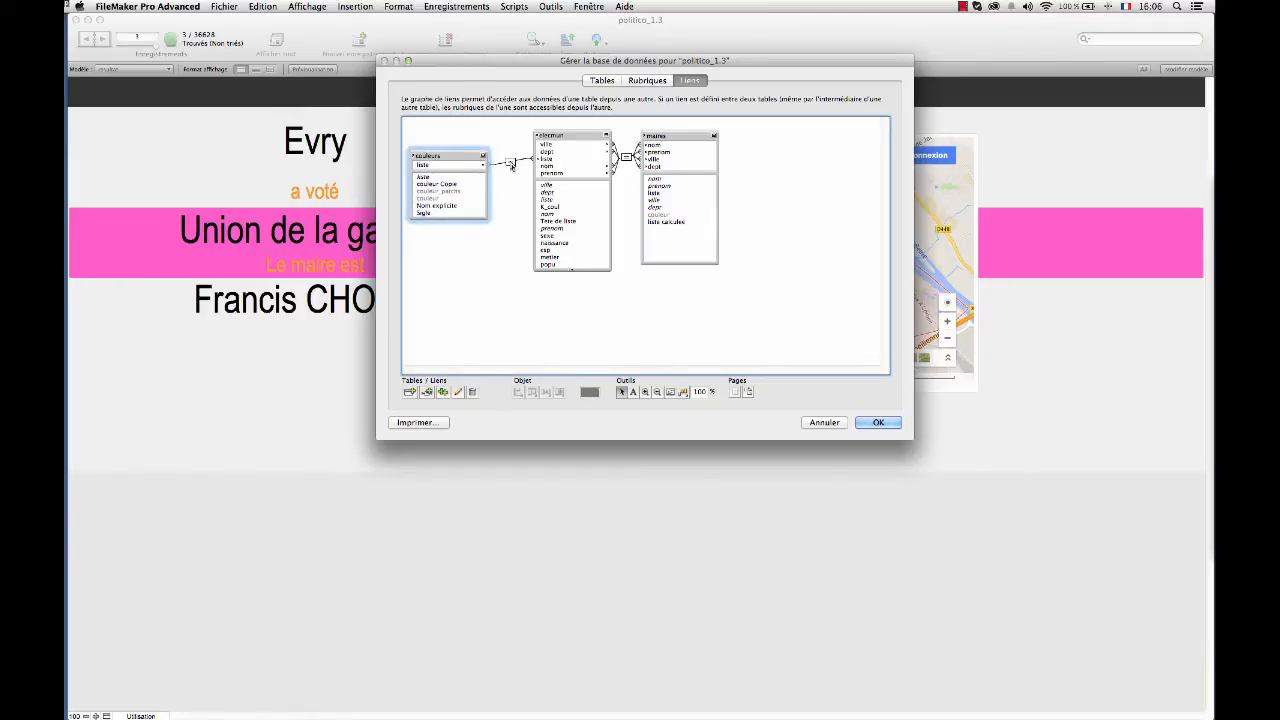
pyautogui.click(836, 425)
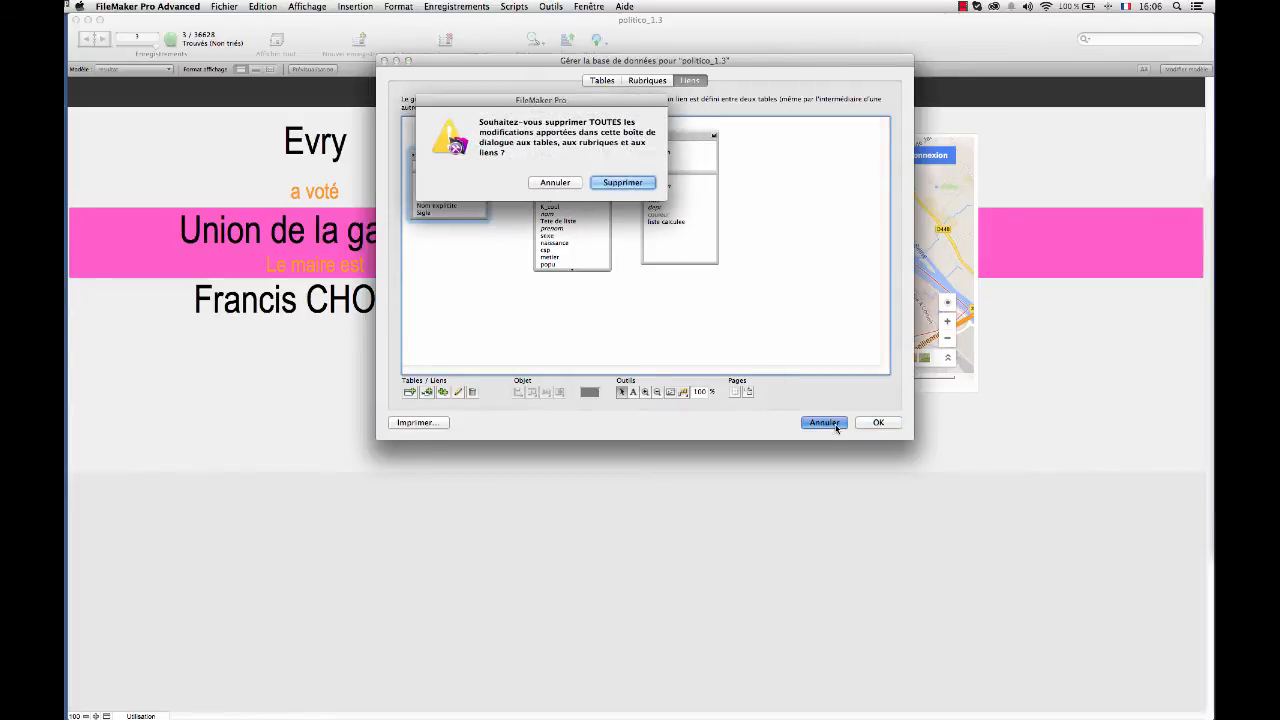
pyautogui.press('Return')
# View the elections brut, Mairies and couleurs layouts in turn
pyautogui.click(120, 70)
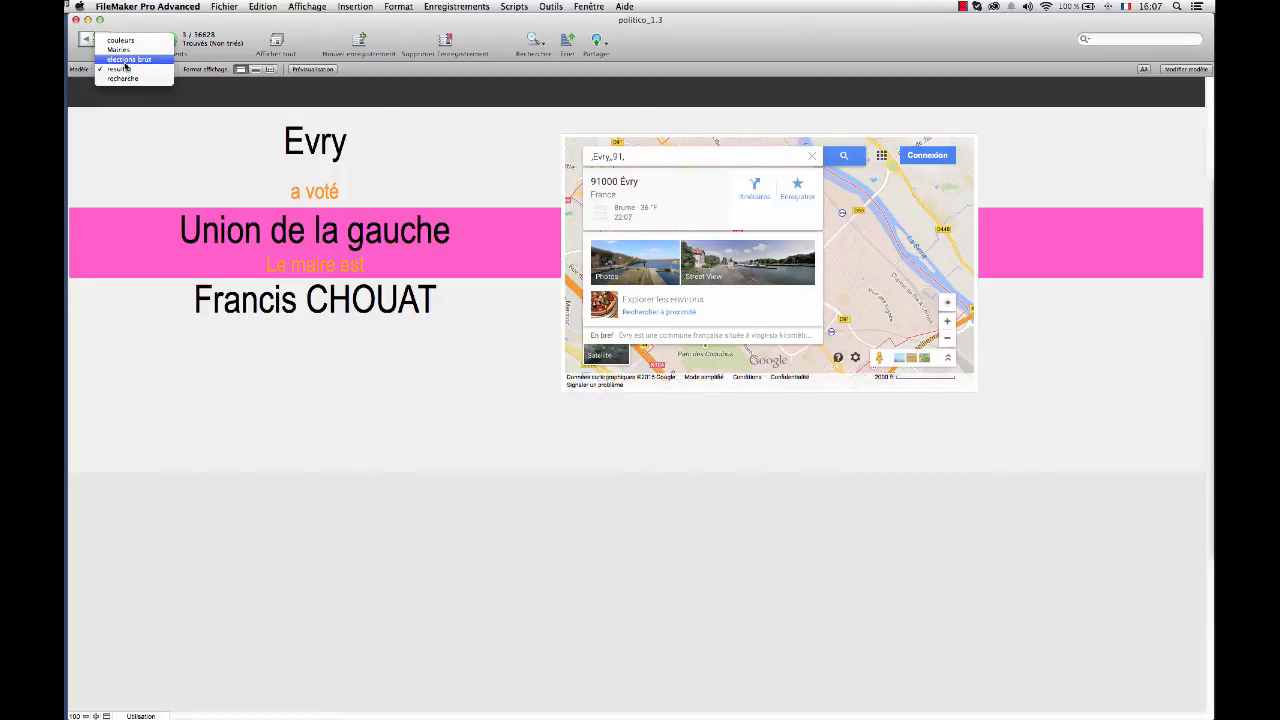
pyautogui.click(126, 60)
pyautogui.click(120, 68)
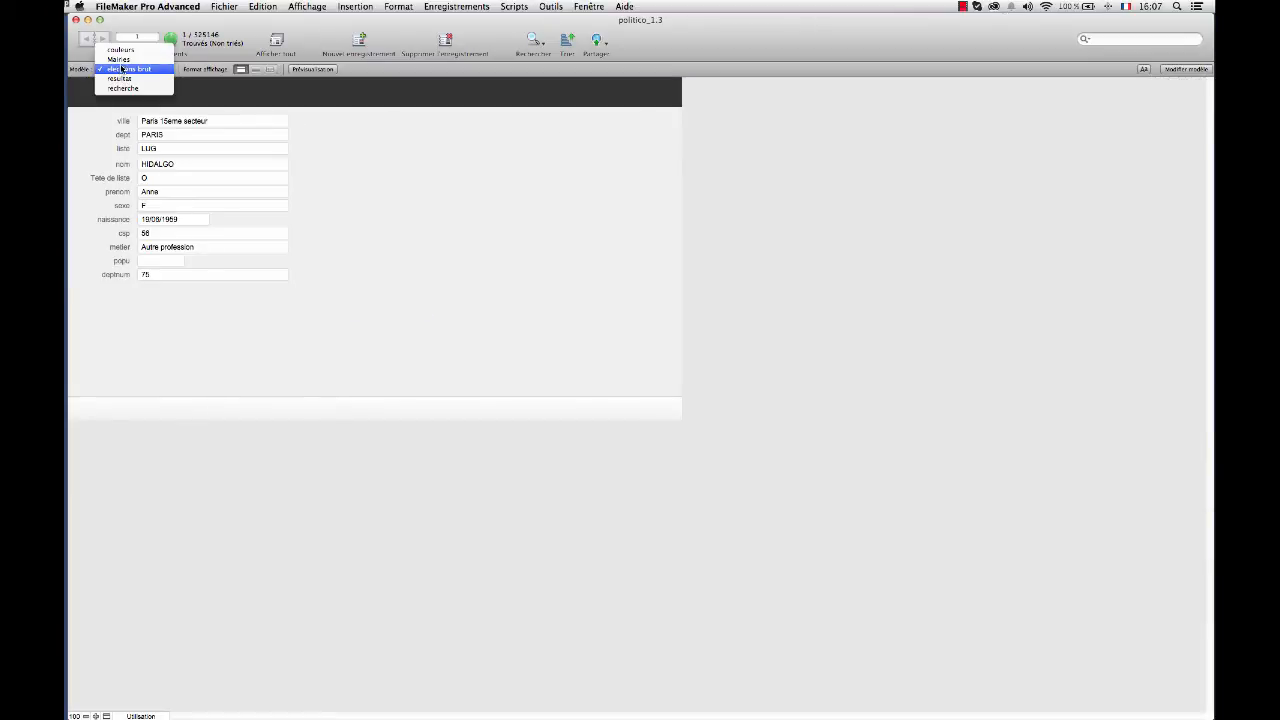
pyautogui.click(120, 59)
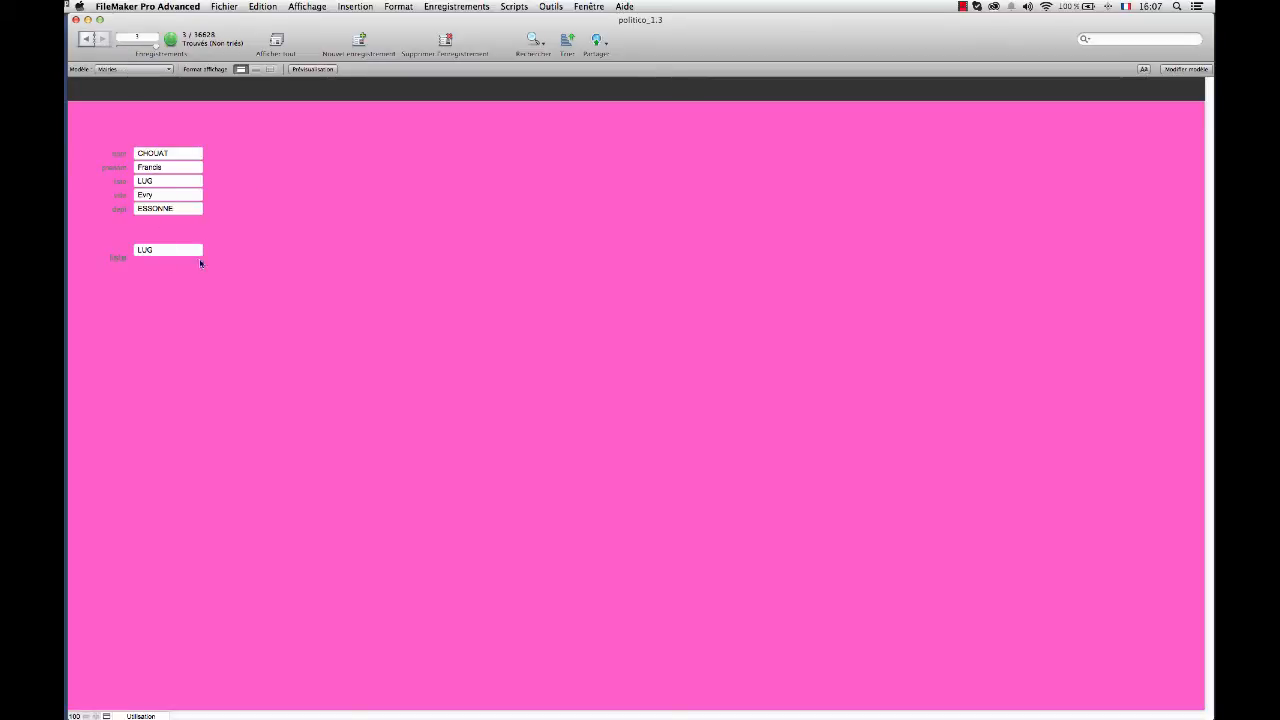
pyautogui.click(128, 70)
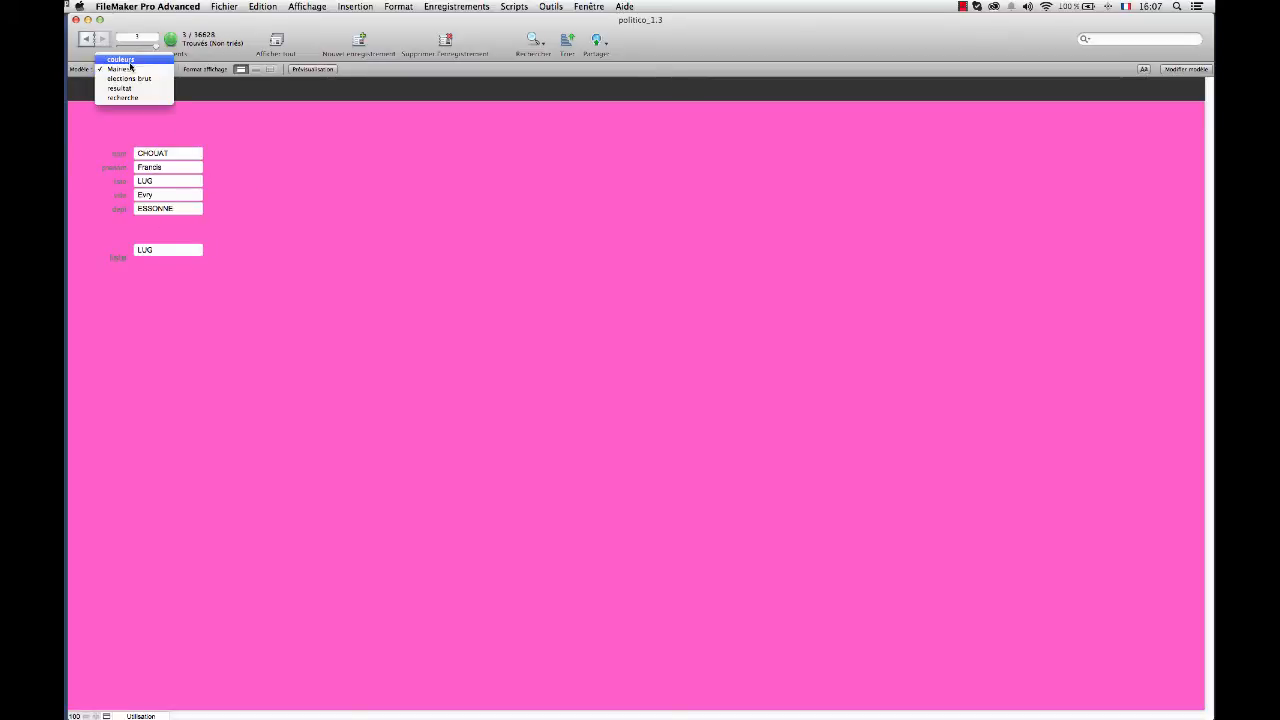
pyautogui.click(130, 55)
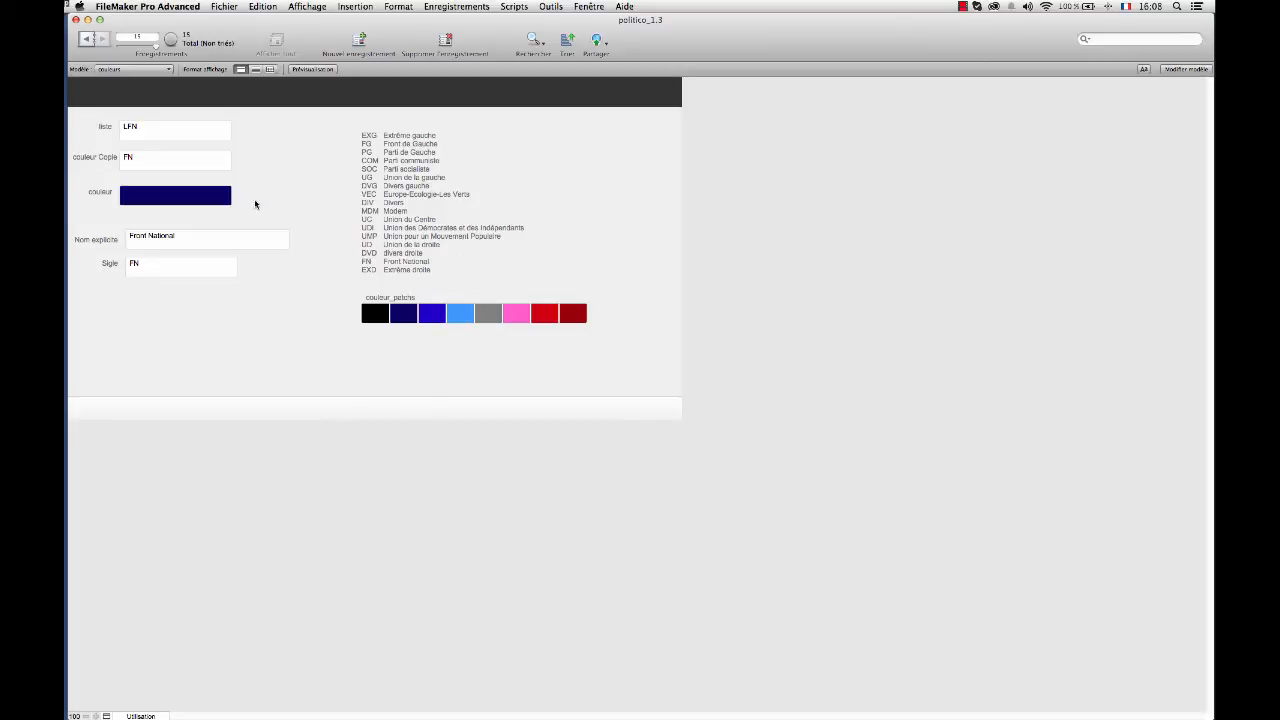
# Go back to the recherche layout and run the town search for Evry again
pyautogui.click(120, 69)
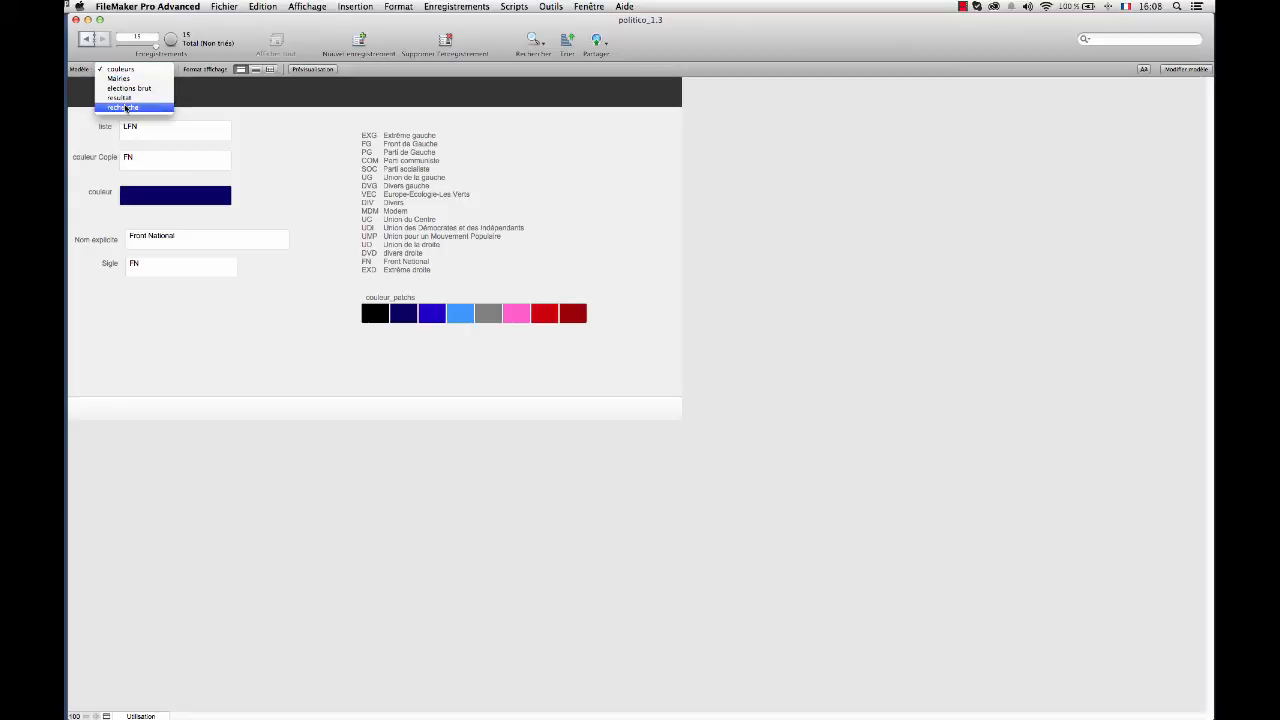
pyautogui.click(126, 108)
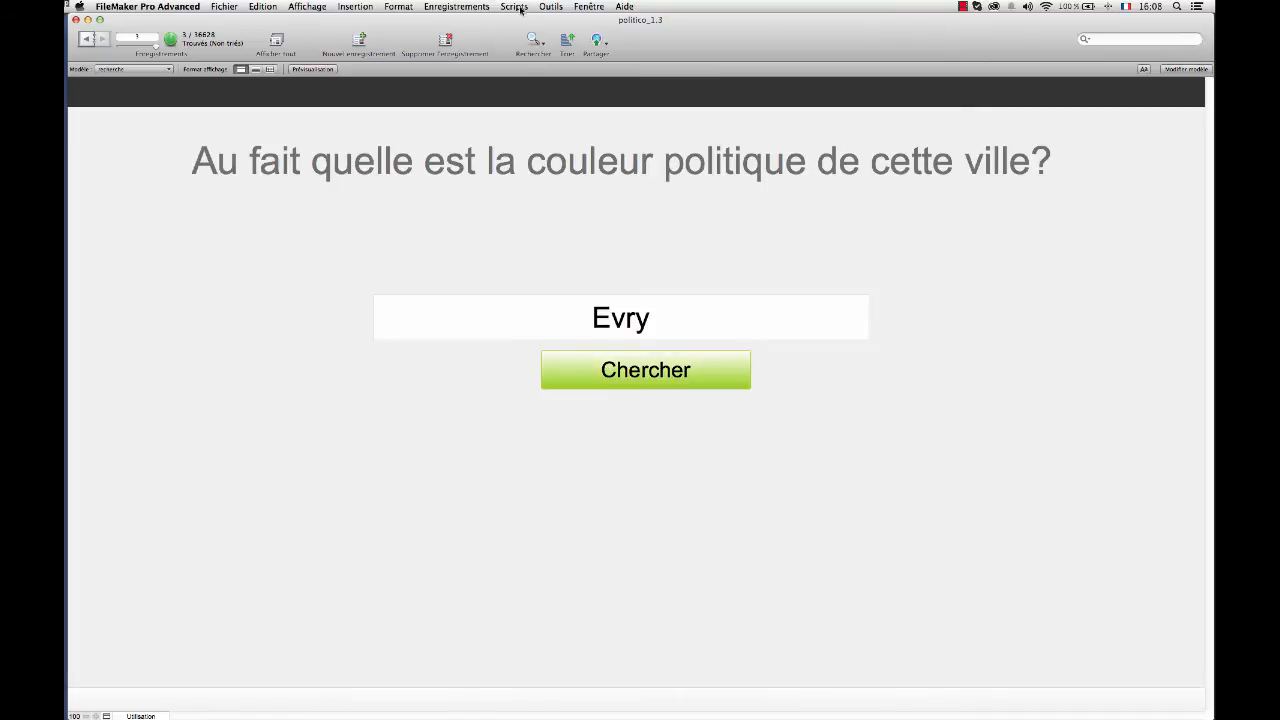
pyautogui.click(620, 370)
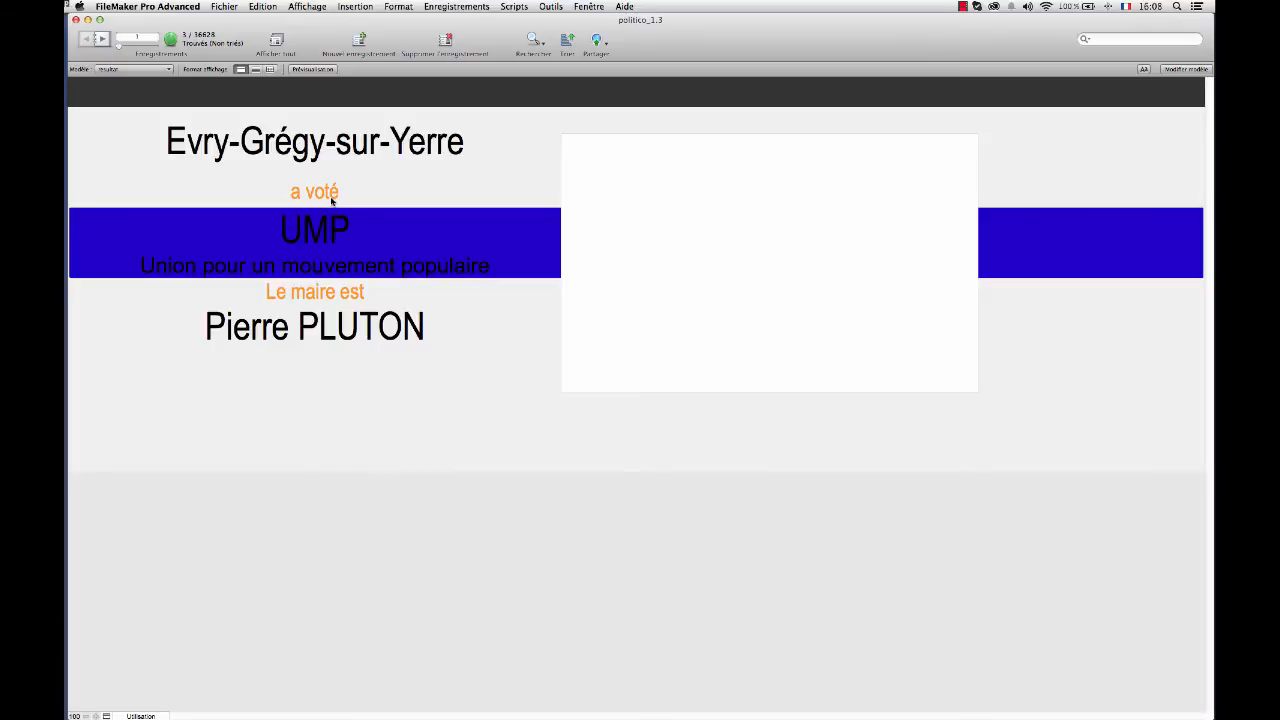
# Inspect the calculation formula of the couleur field in the maires table and close it
pyautogui.press('super+shift+d')
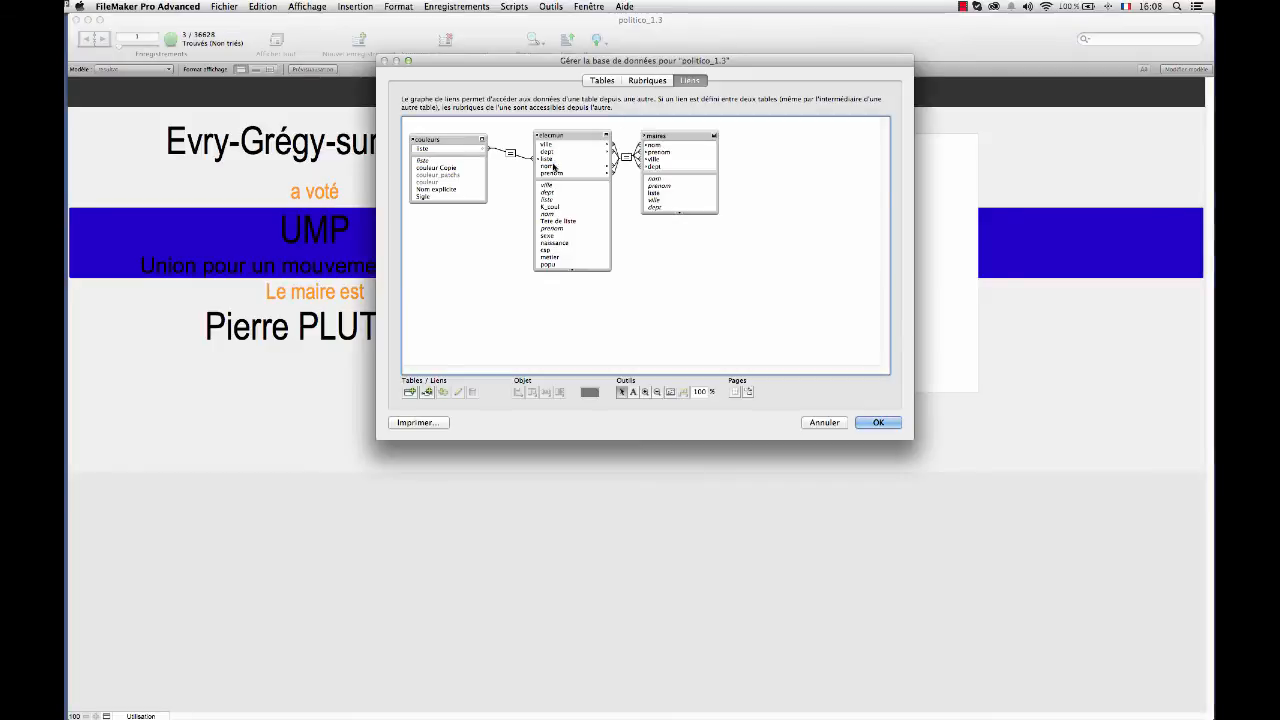
pyautogui.click(641, 82)
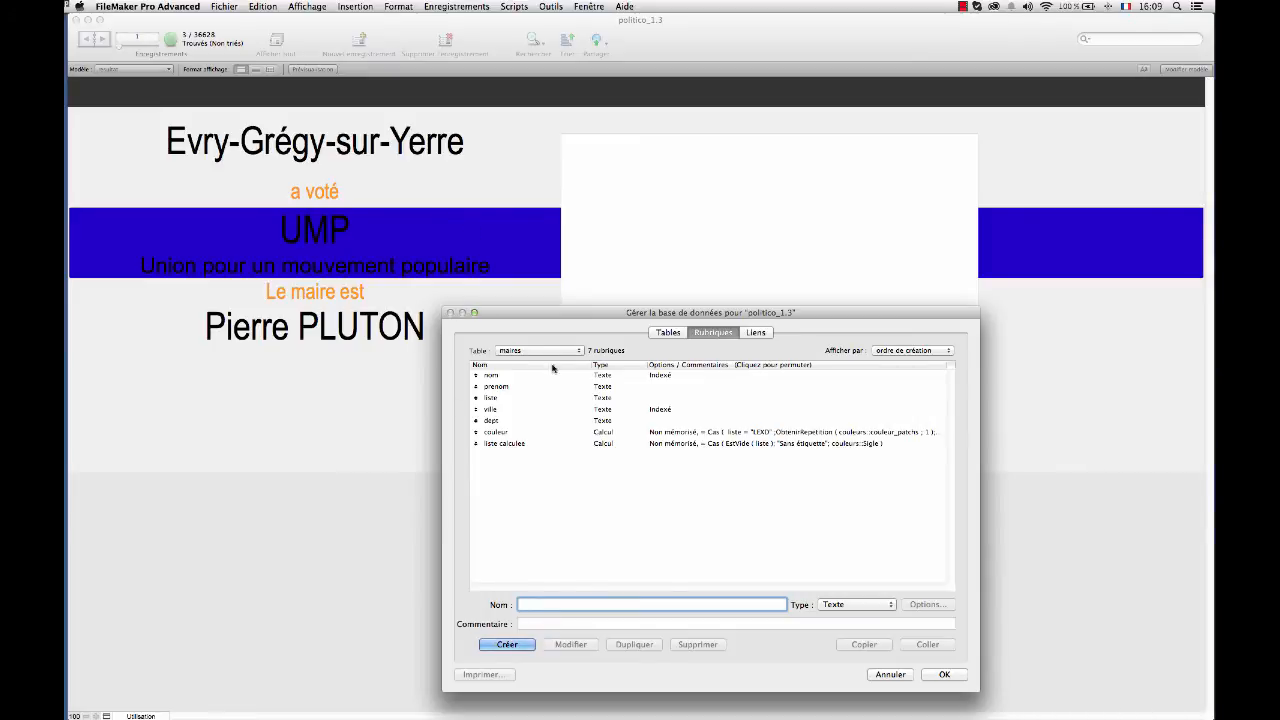
pyautogui.doubleClick(593, 432)
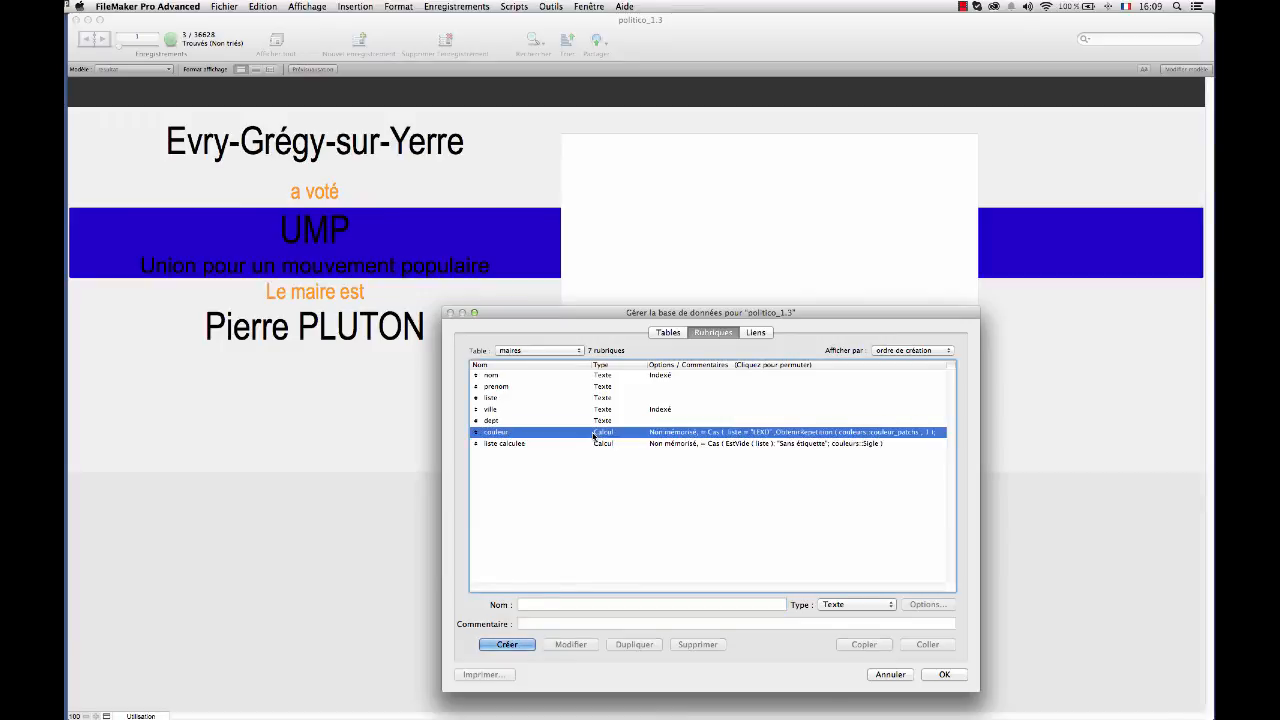
pyautogui.click(358, 203)
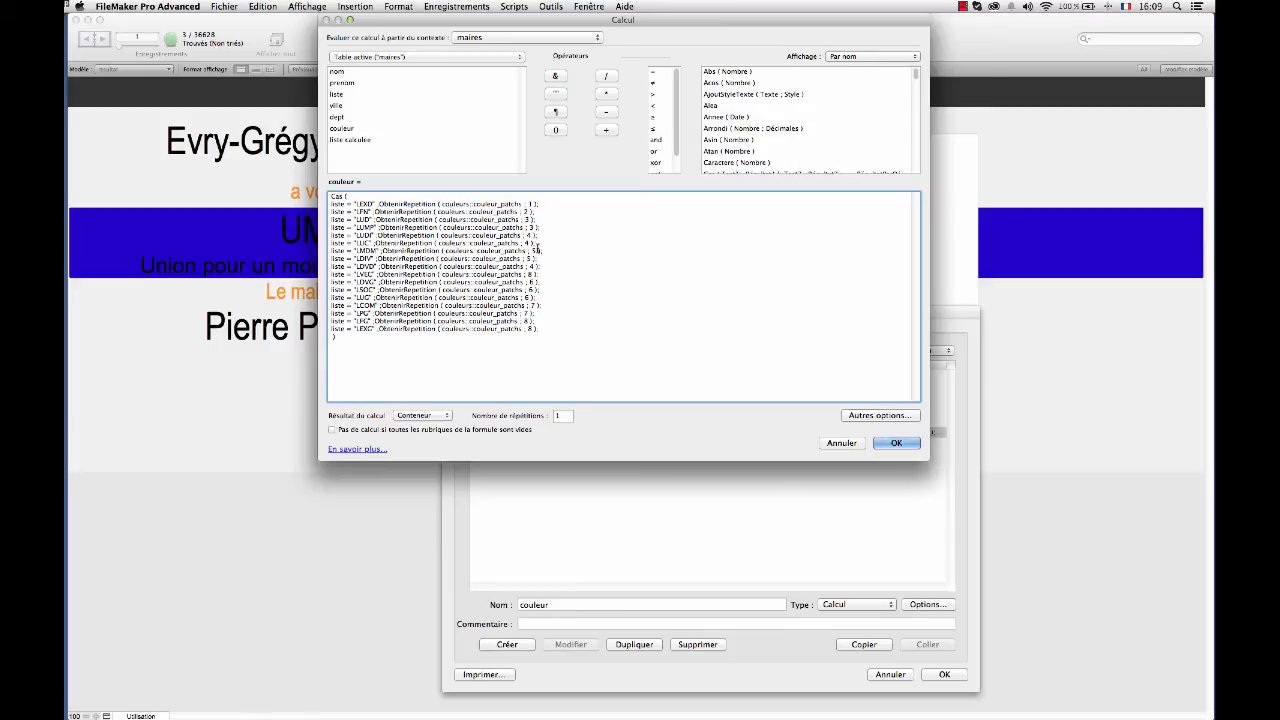
pyautogui.click(896, 443)
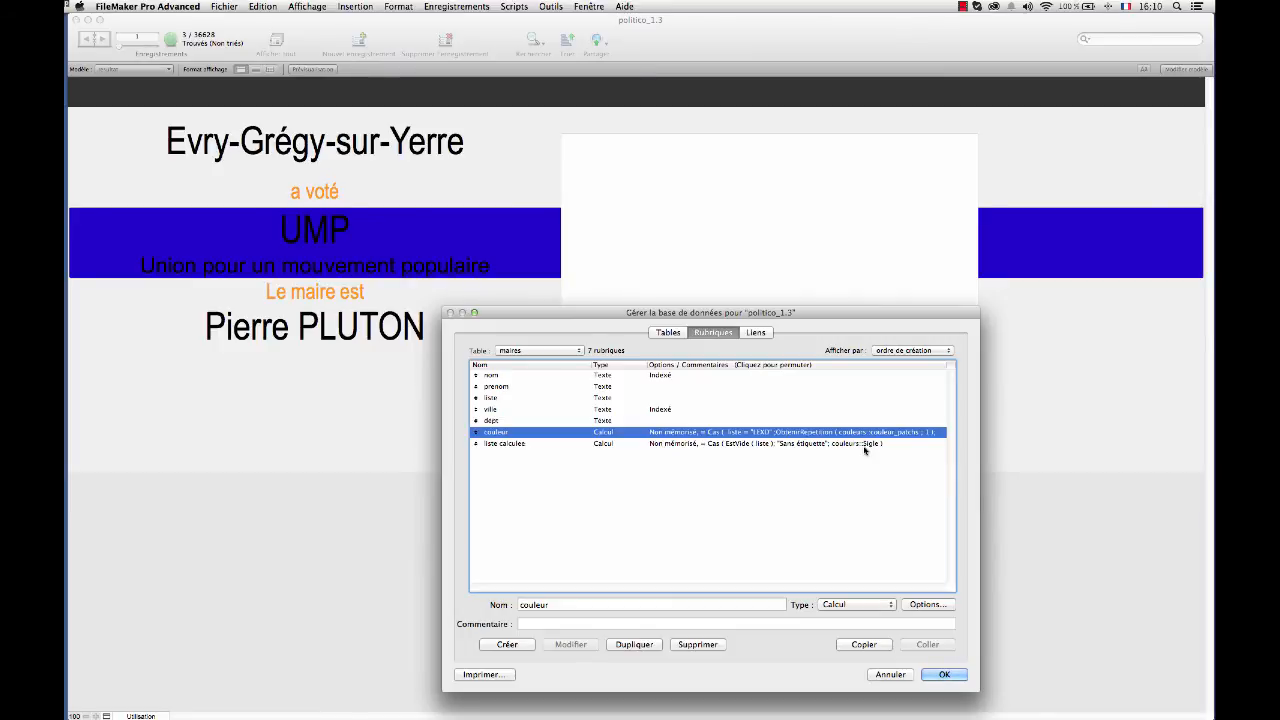
# Inspect the calculation formula of the Sigle field in the couleurs table
pyautogui.click(542, 351)
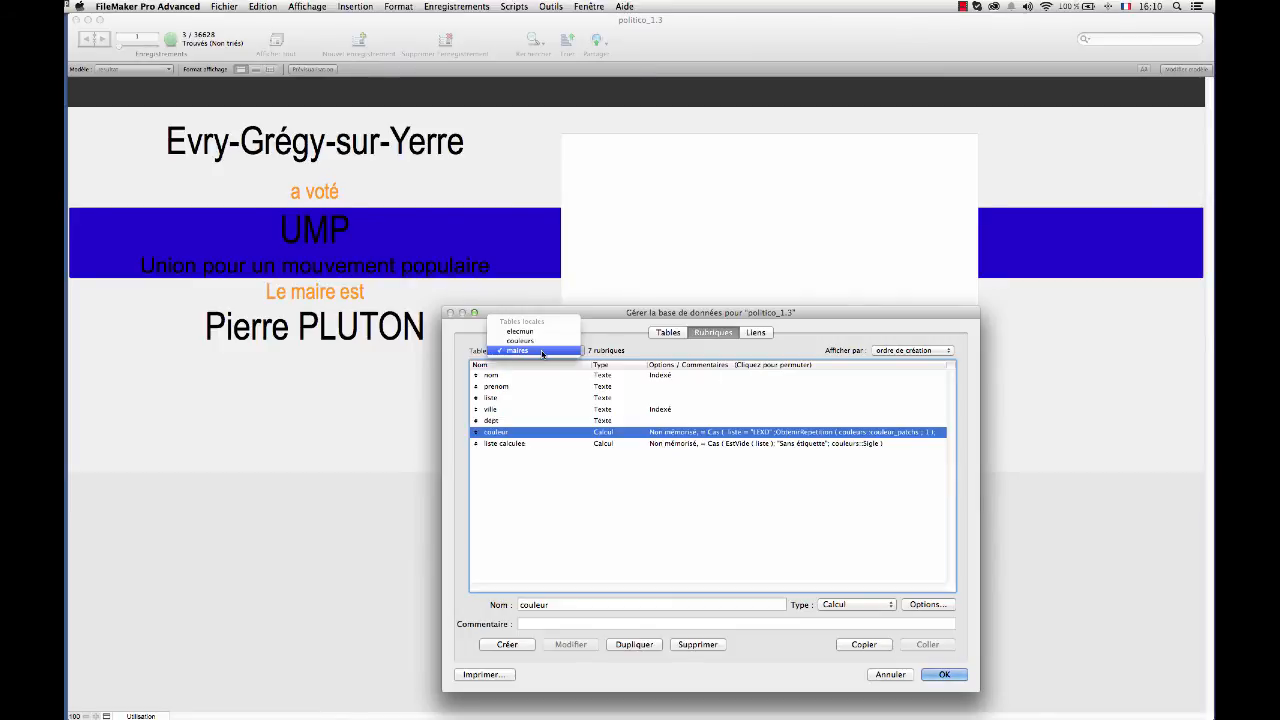
pyautogui.click(528, 341)
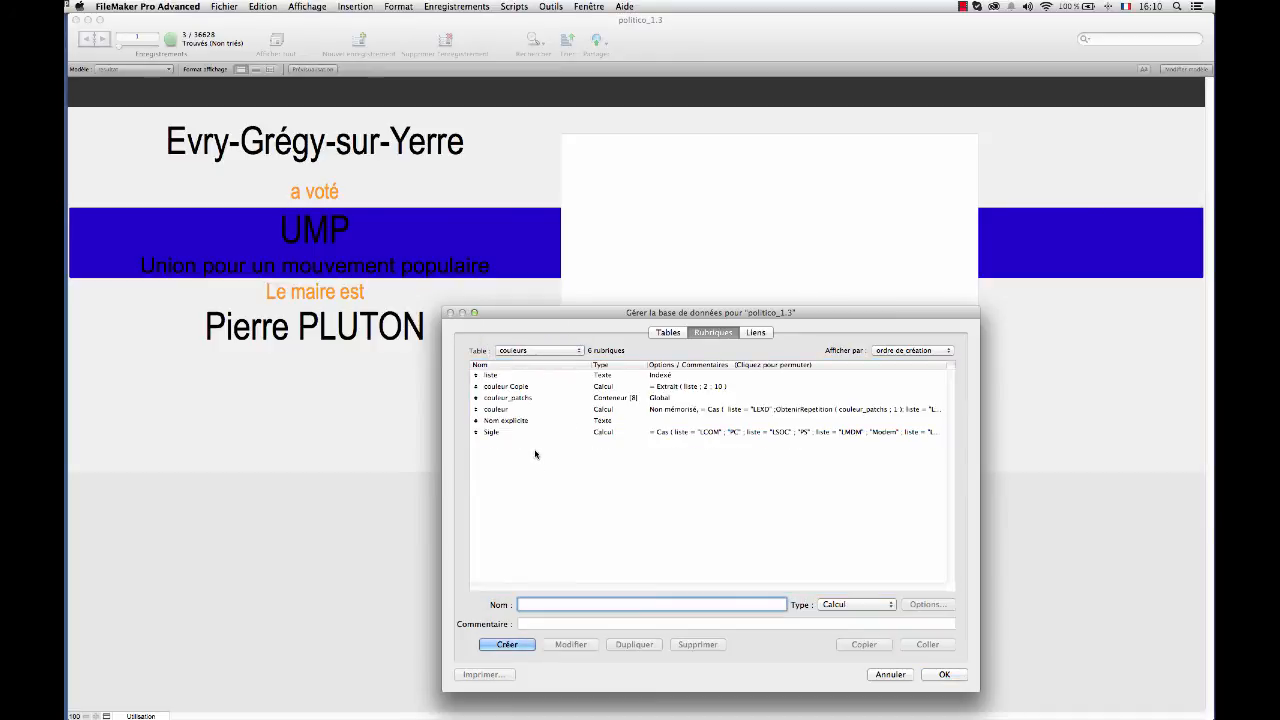
pyautogui.click(544, 422)
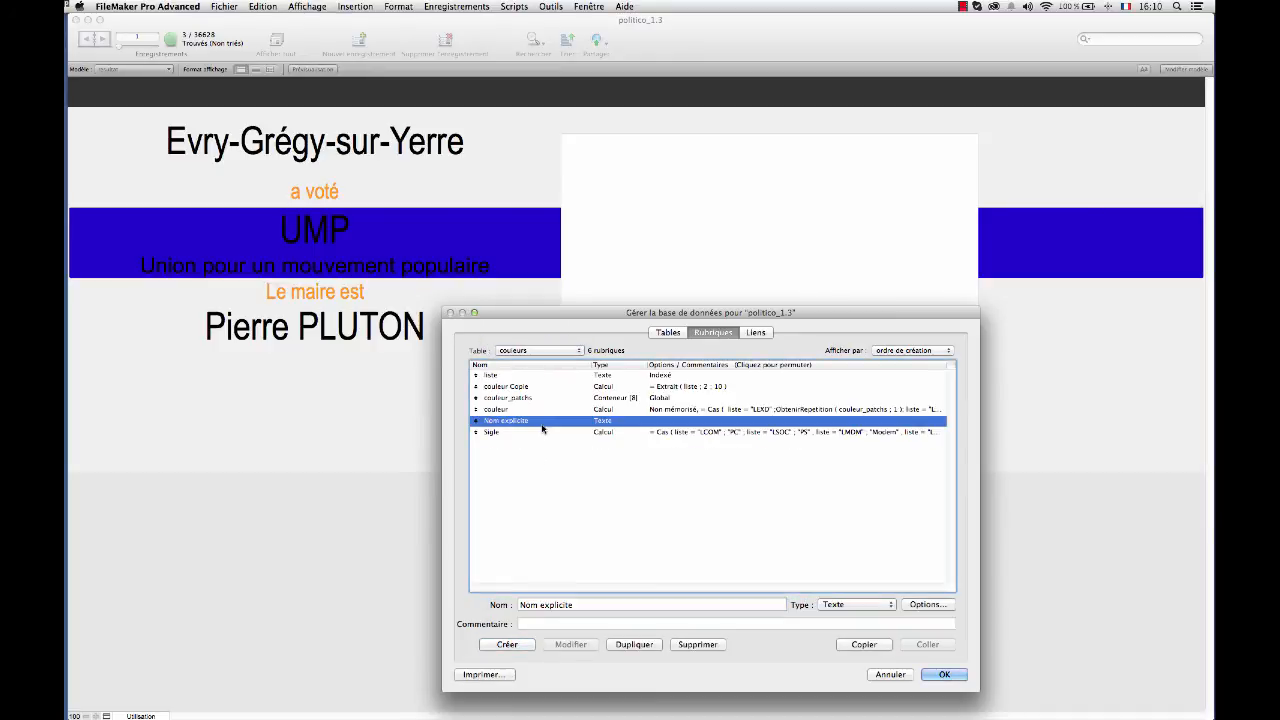
pyautogui.click(607, 436)
pyautogui.doubleClick(637, 436)
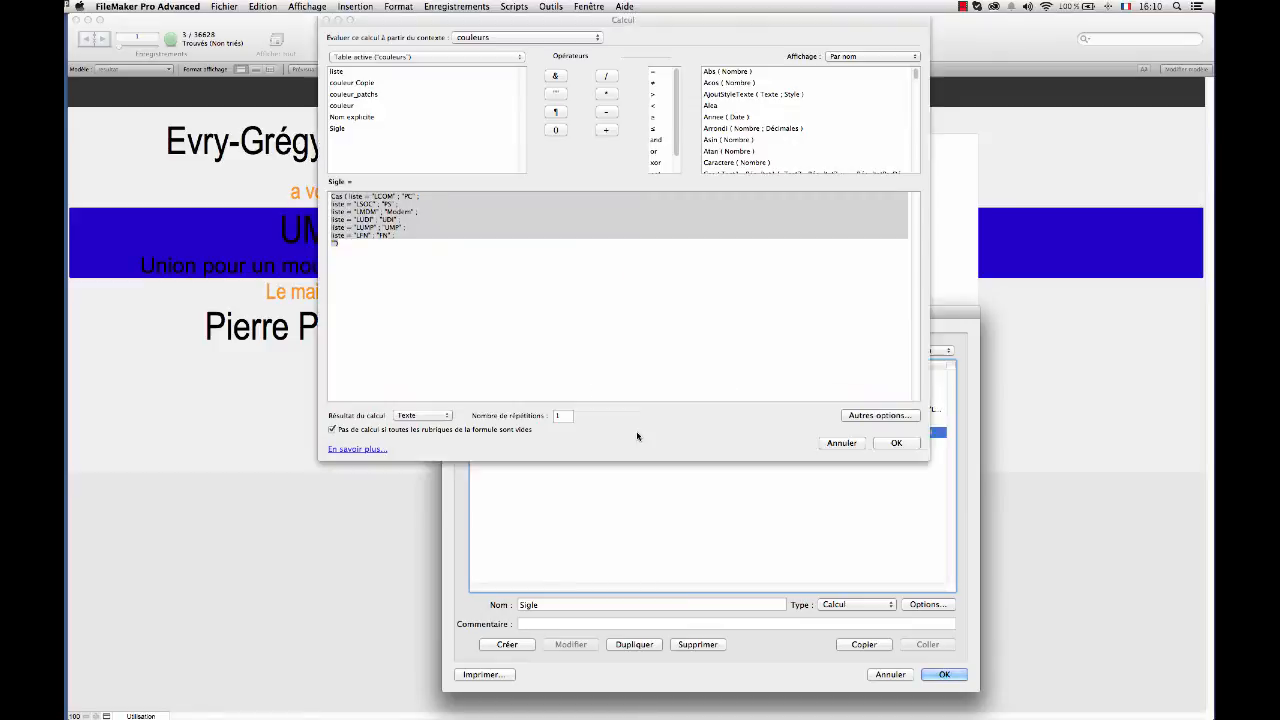
pyautogui.click(402, 248)
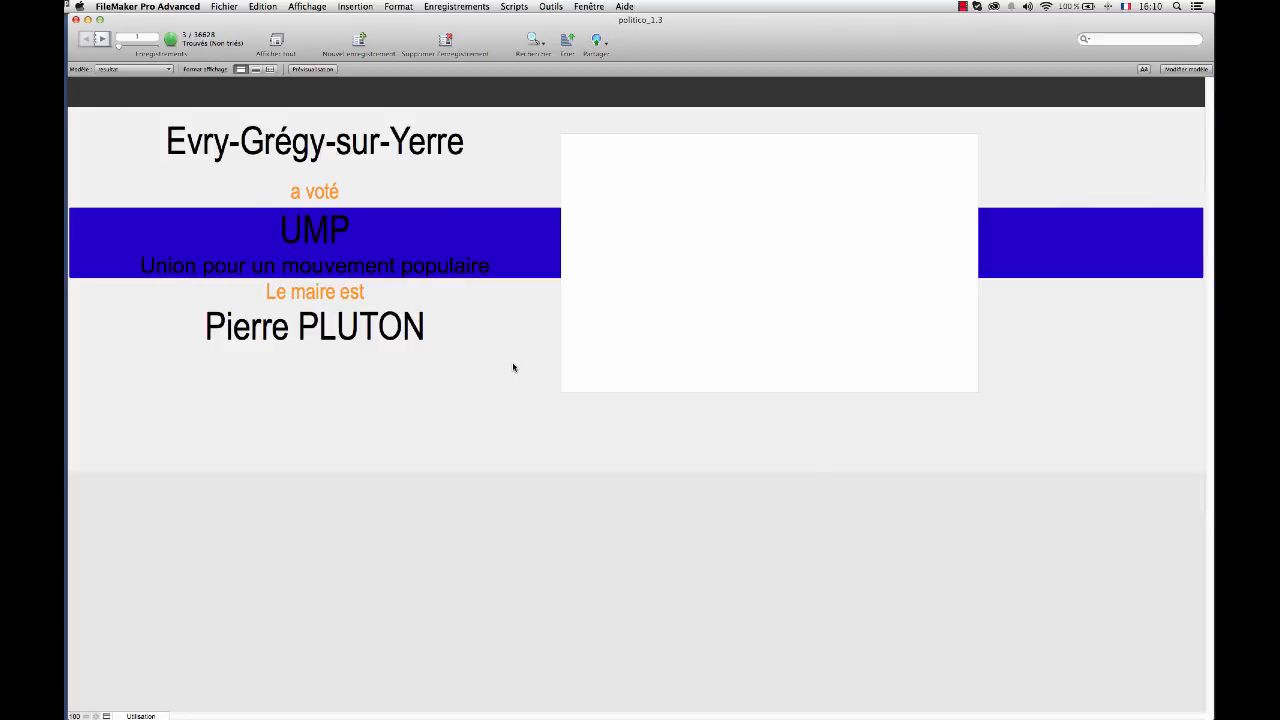
# Switch to Chrome to view the "Elections municipales 2014 - Résultats 2ème tour" dataset page
pyautogui.press('super+Tab')
pyautogui.press('super+Tab')
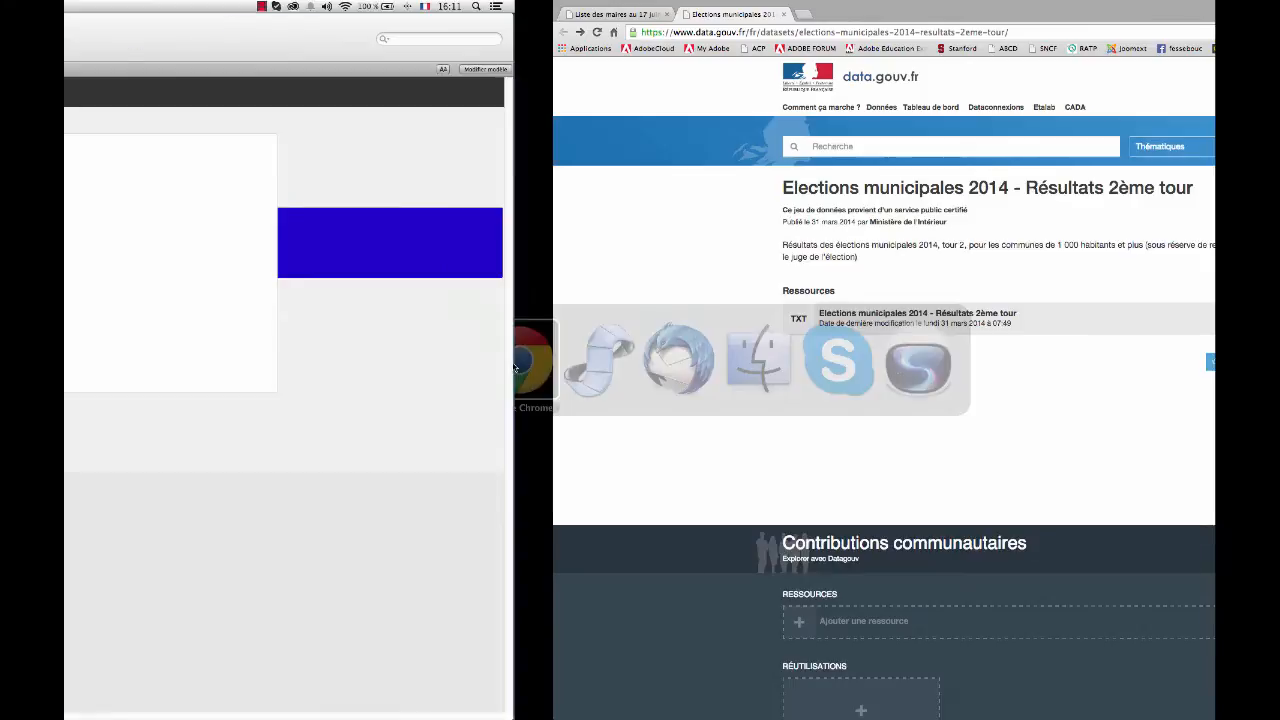